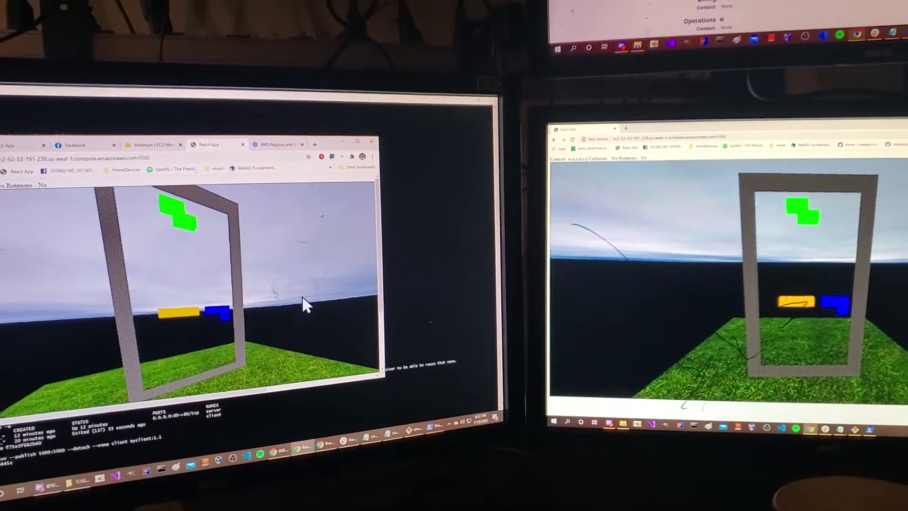
# Move the yellow block around the blue block, then up and left beside the green block
pyautogui.press('s')
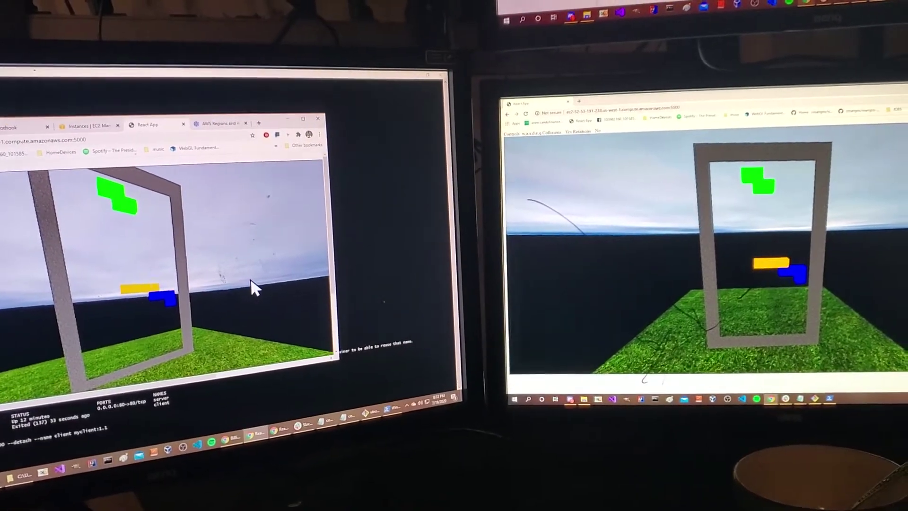
pyautogui.press('s')
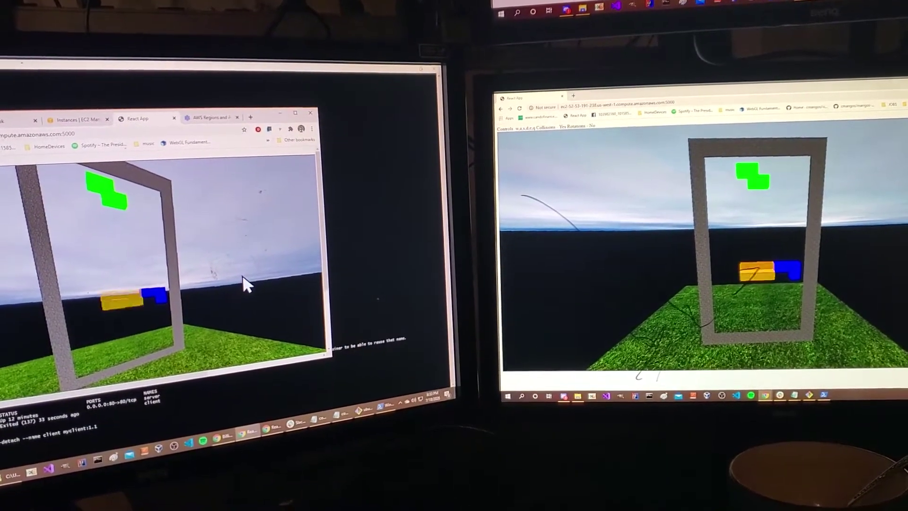
pyautogui.press('s')
pyautogui.press('s')
pyautogui.press('w')
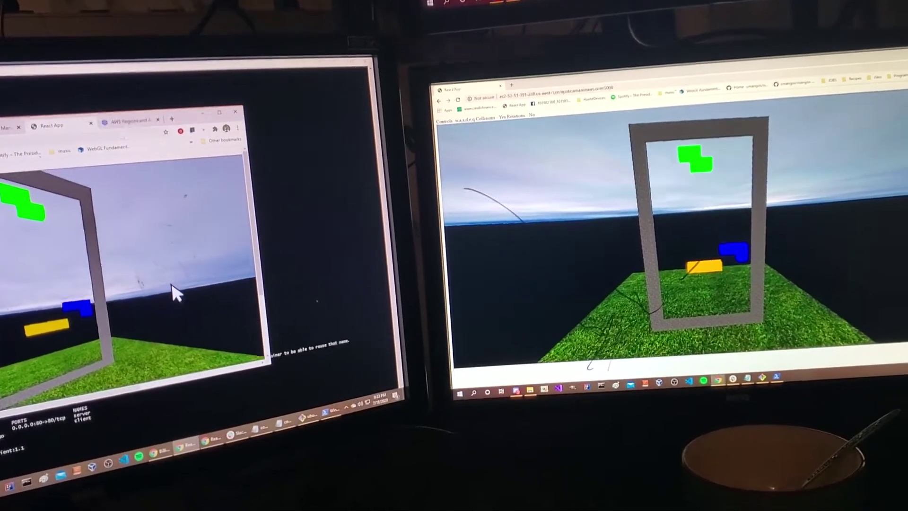
pyautogui.press('w')
pyautogui.press('w')
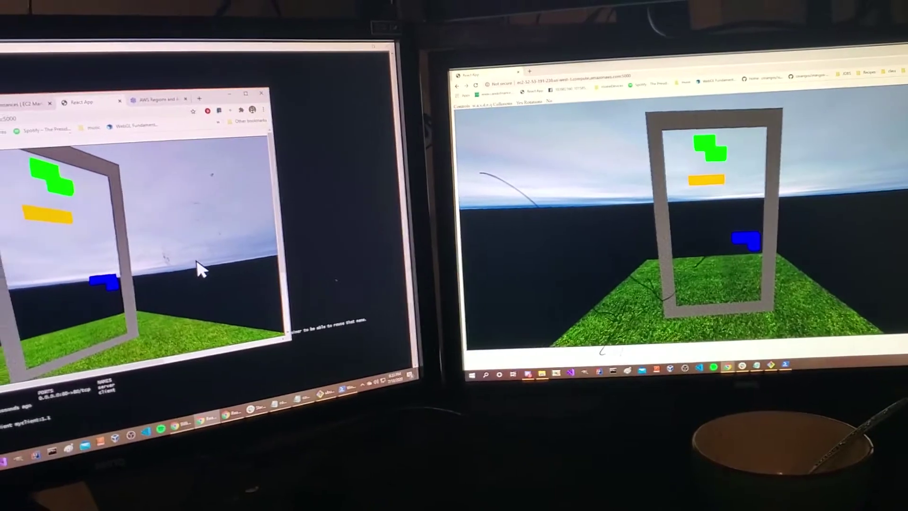
pyautogui.press('w')
pyautogui.press('w')
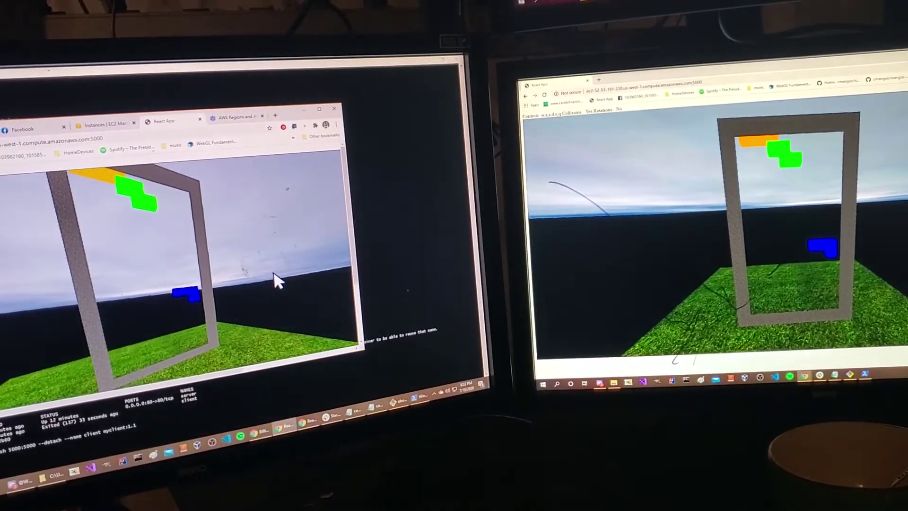
pyautogui.press('a')
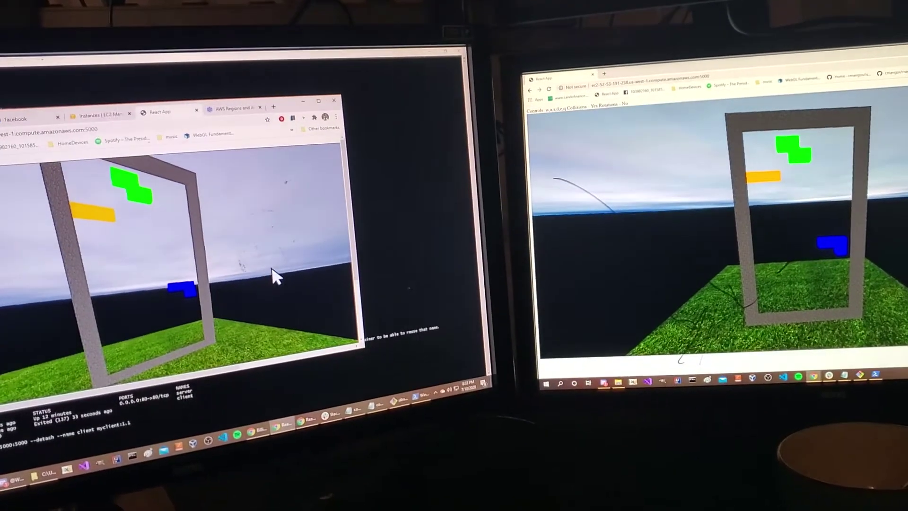
pyautogui.press('s')
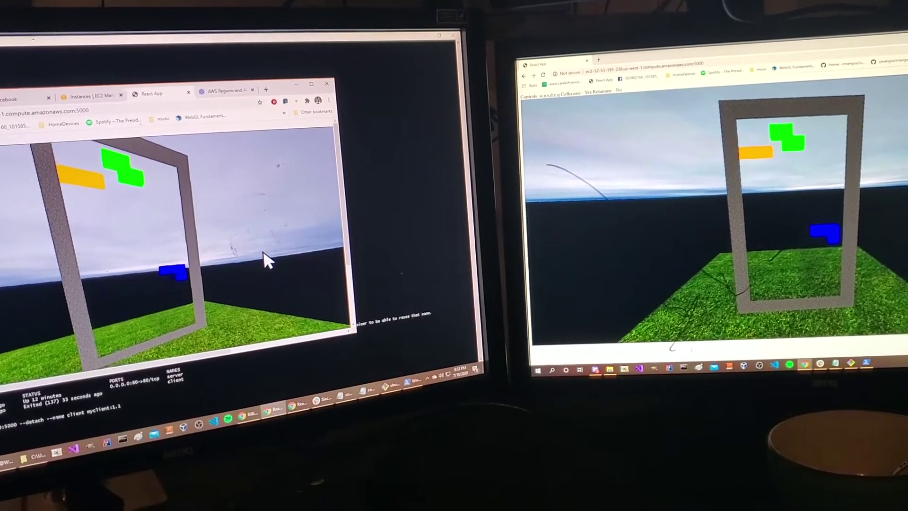
pyautogui.press('w')
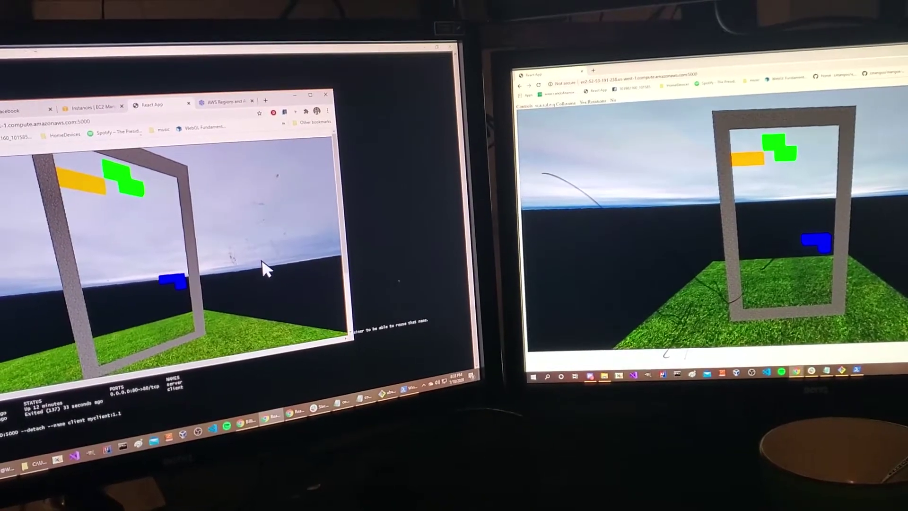
pyautogui.press('w')
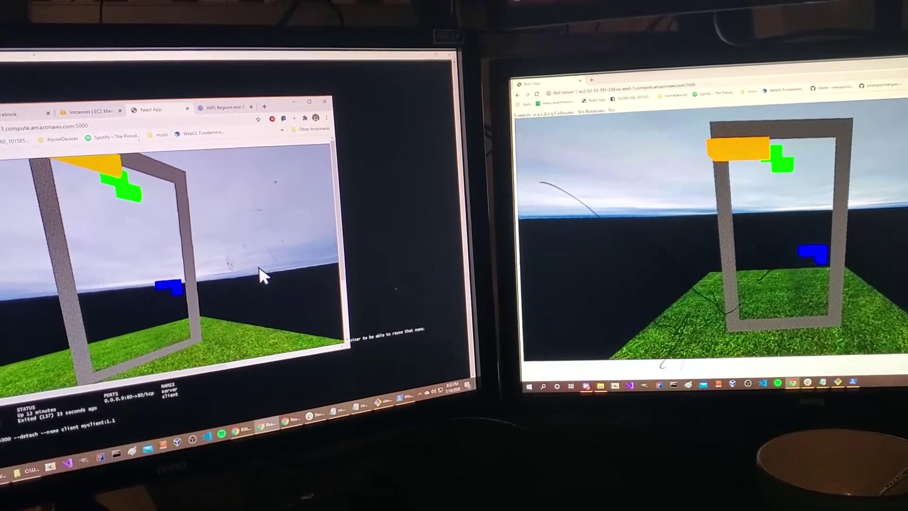
# Drop the yellow block below the green block and slide it right, tucked under the blue block
pyautogui.press('s')
pyautogui.press('s')
pyautogui.press('s')
pyautogui.press('s')
pyautogui.press('d')
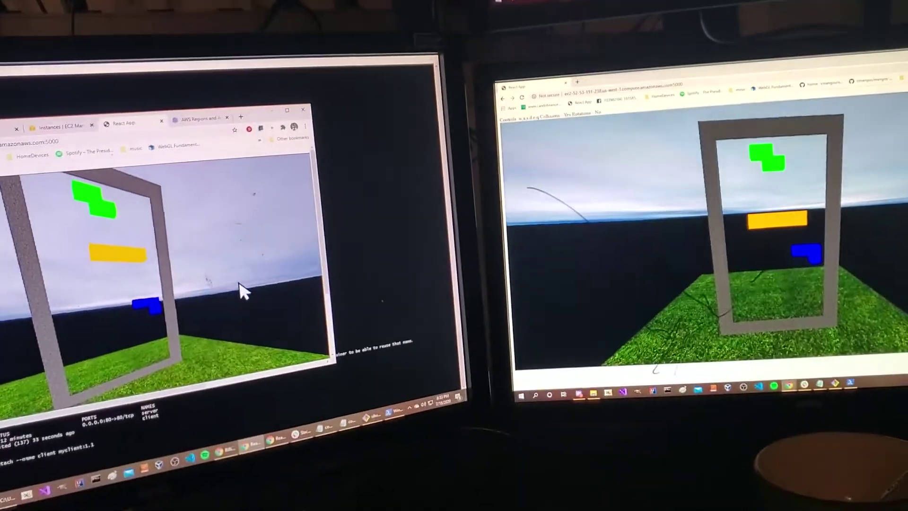
pyautogui.press('s')
pyautogui.press('s')
pyautogui.press('s')
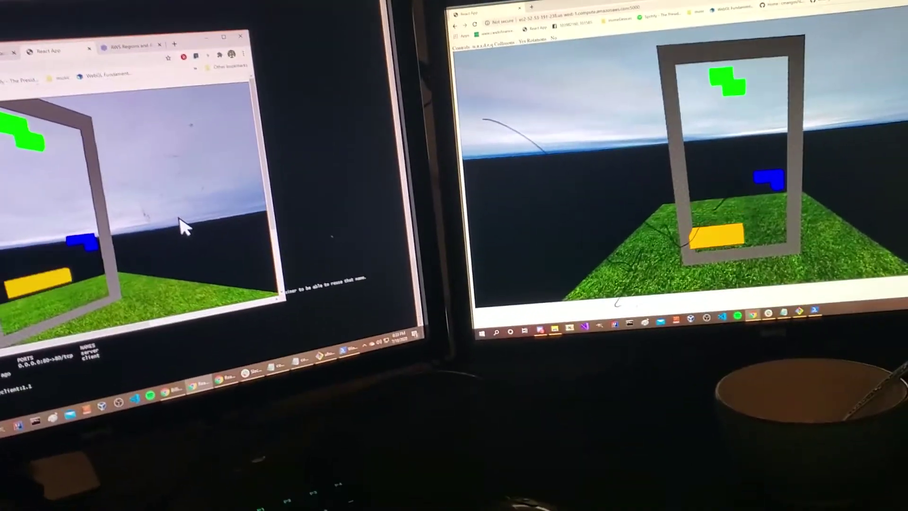
pyautogui.press('s')
pyautogui.press('w')
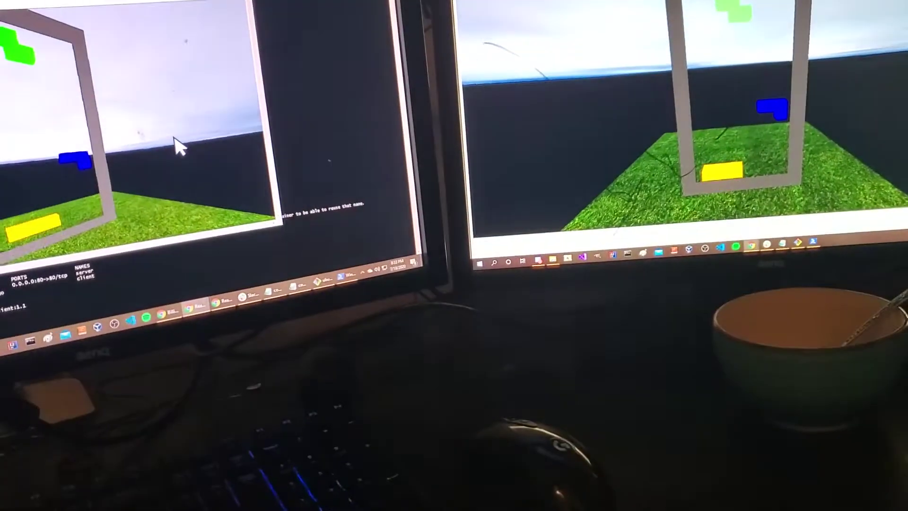
pyautogui.press('w')
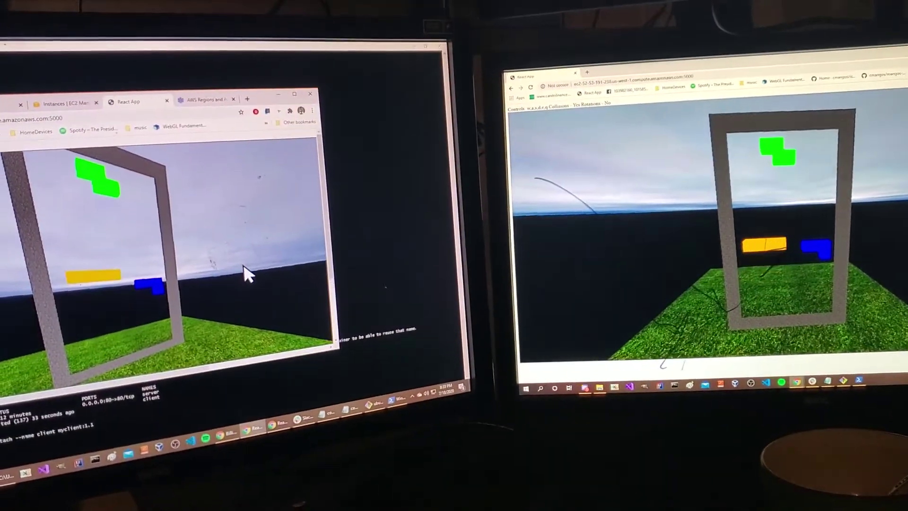
pyautogui.press('d')
pyautogui.press('s')
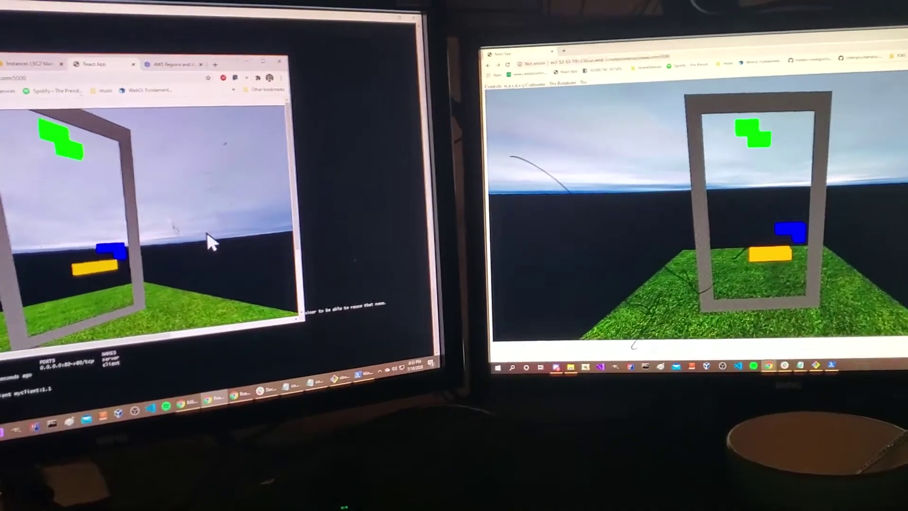
pyautogui.press('d')
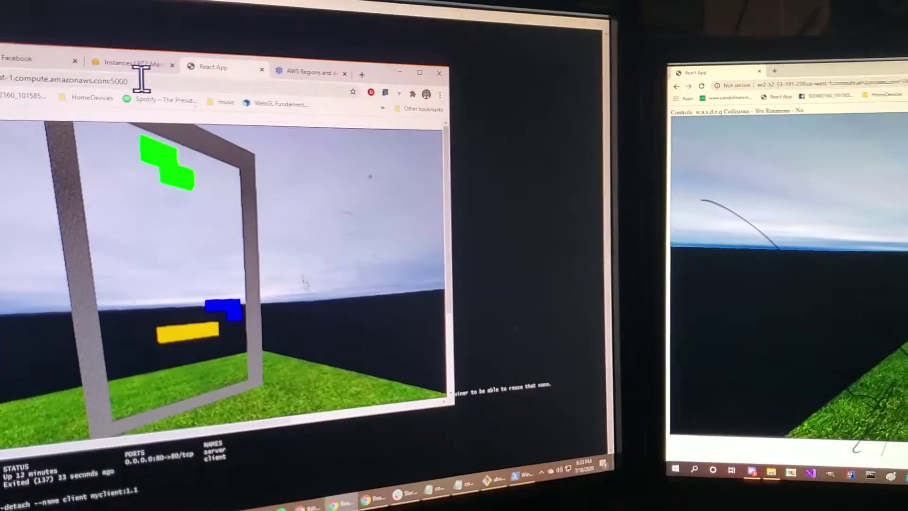
# Open extra game tabs from the address bar and move two game windows onto the right monitor
pyautogui.rightClick(160, 95)
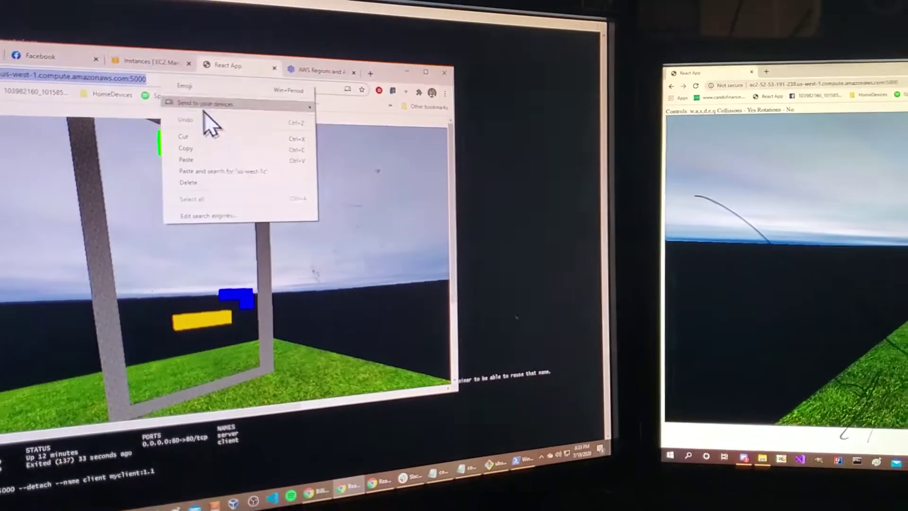
pyautogui.click(124, 83)
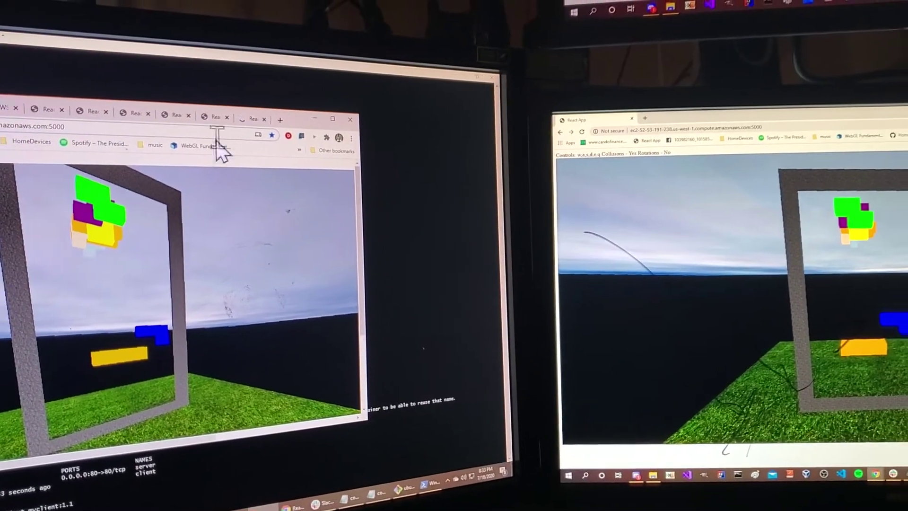
pyautogui.moveTo(248, 124)
pyautogui.mouseDown()
pyautogui.moveTo(702, 232)
pyautogui.moveTo(800, 154)
pyautogui.mouseUp()
pyautogui.click(613, 196)
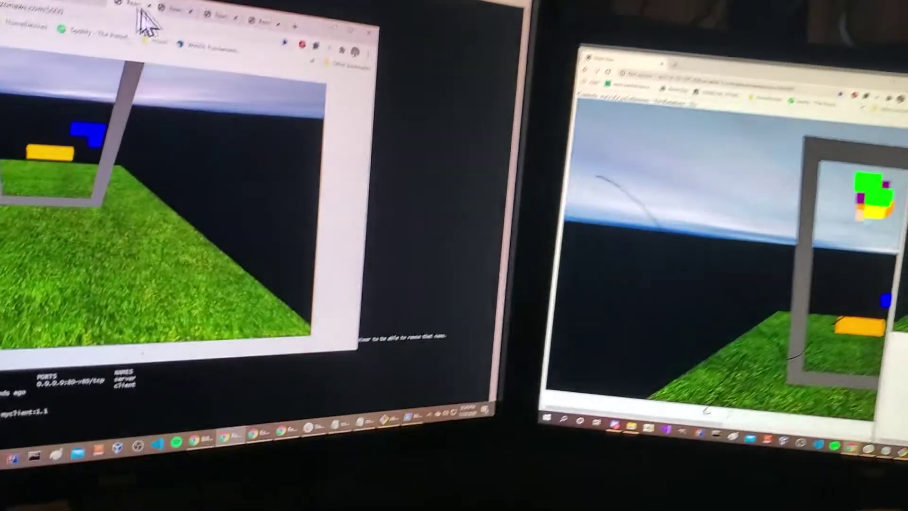
pyautogui.moveTo(82, 160)
pyautogui.mouseDown()
pyautogui.moveTo(886, 178)
pyautogui.moveTo(880, 185)
pyautogui.mouseUp()
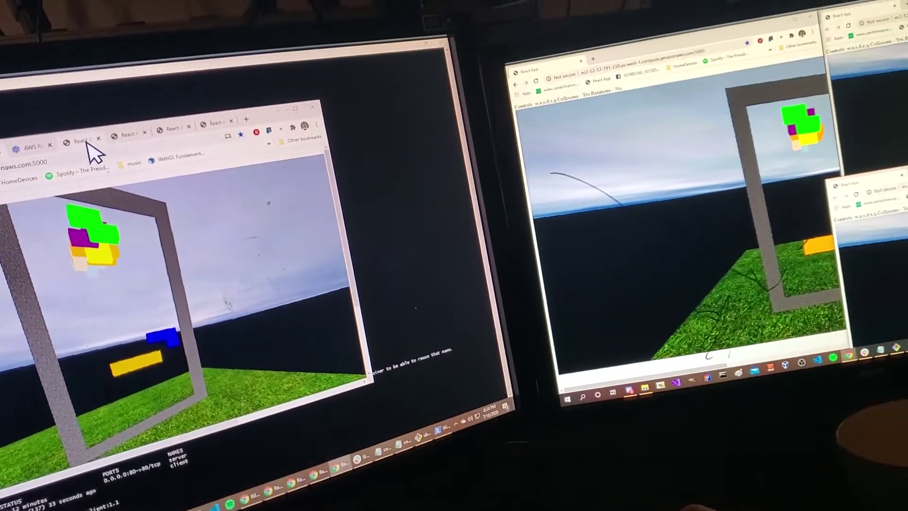
pyautogui.moveTo(95, 152)
pyautogui.mouseDown()
pyautogui.moveTo(313, 277)
pyautogui.moveTo(177, 139)
pyautogui.mouseUp()
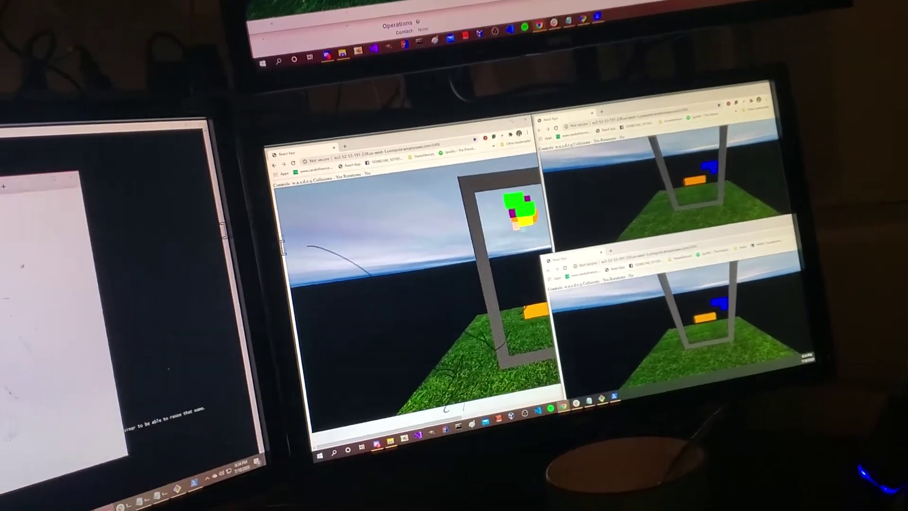
# Tear another game tab into a centre-monitor window, then tilt, orbit and zoom the scene views
pyautogui.moveTo(288, 151)
pyautogui.mouseDown()
pyautogui.moveTo(537, 96)
pyautogui.moveTo(571, 79)
pyautogui.mouseUp()
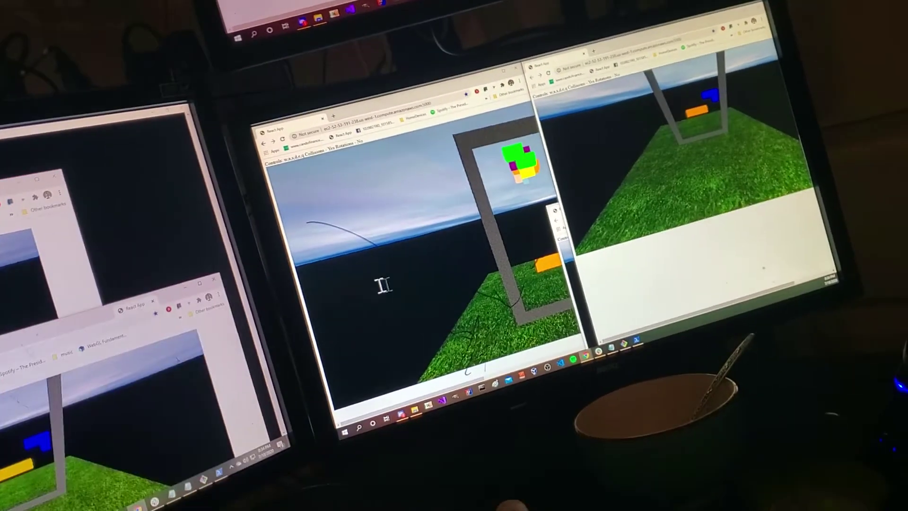
pyautogui.moveTo(377, 297); pyautogui.dragTo(291, 276)
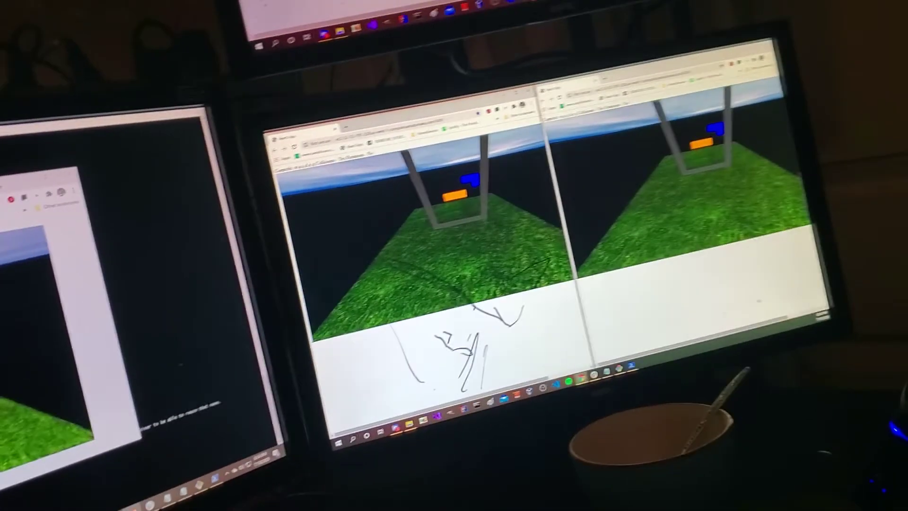
pyautogui.hotkey('alt', 'Tab')
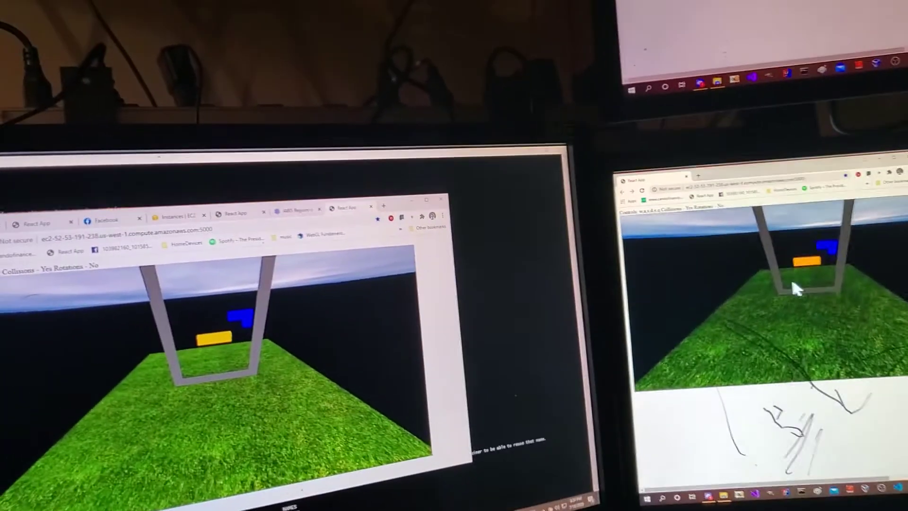
pyautogui.moveTo(790, 276); pyautogui.dragTo(867, 301)
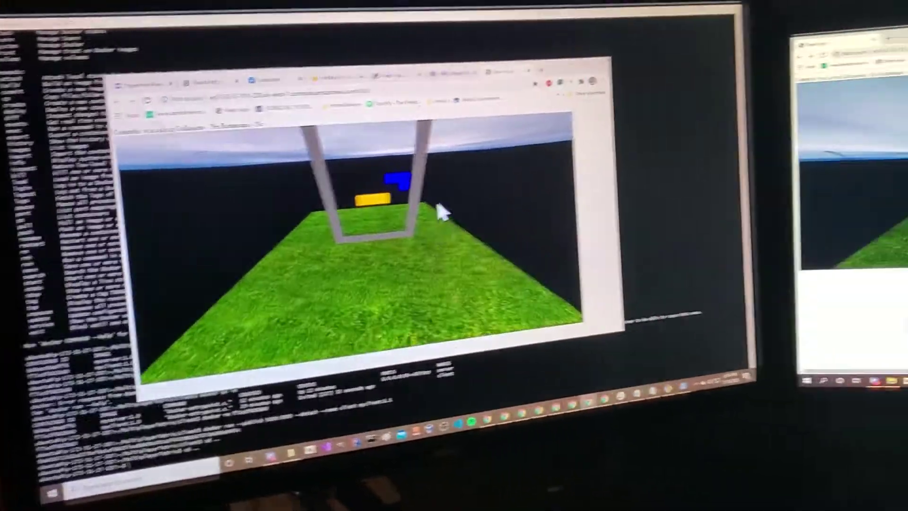
pyautogui.moveTo(440, 212)
pyautogui.mouseDown()
pyautogui.moveTo(439, 241)
pyautogui.moveTo(381, 256)
pyautogui.moveTo(372, 277)
pyautogui.mouseUp()
pyautogui.scroll(-3, 372, 277)
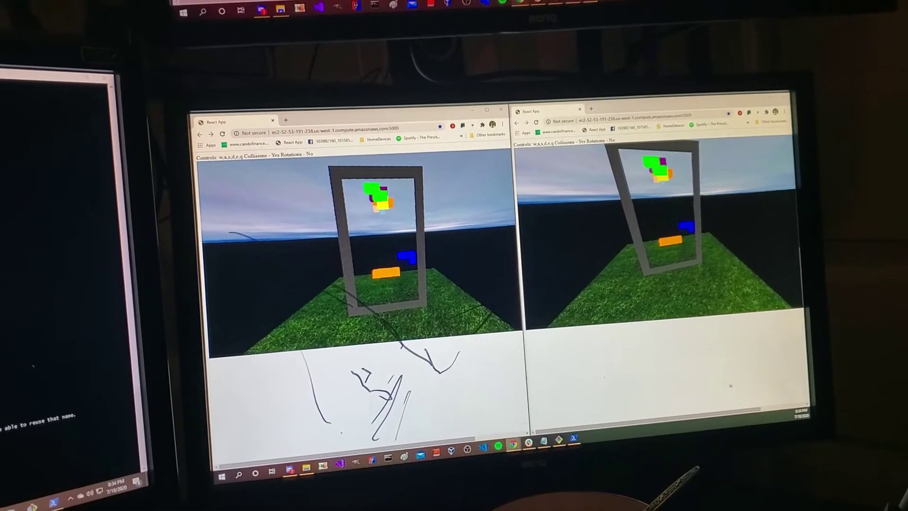
pyautogui.moveTo(511, 384)
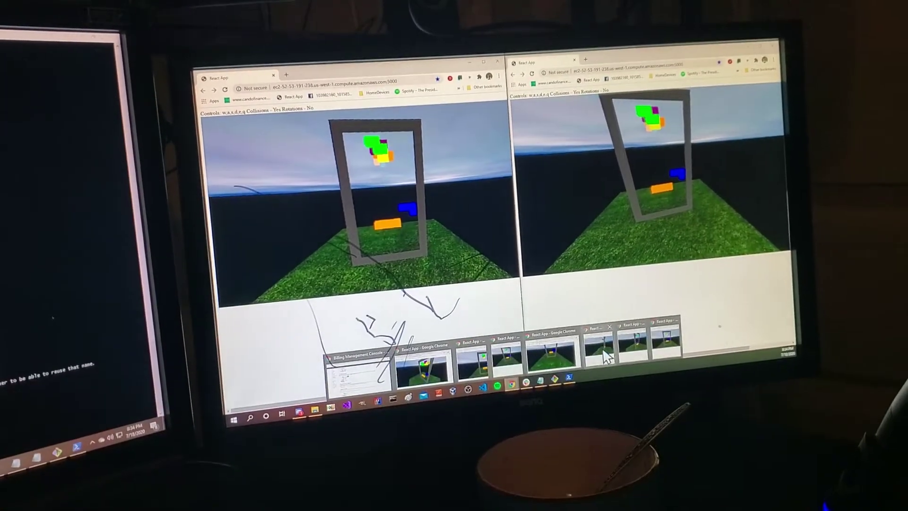
# Bring the third, upper-right and lower-right game windows forward from the Chrome taskbar thumbnails
pyautogui.click(554, 359)
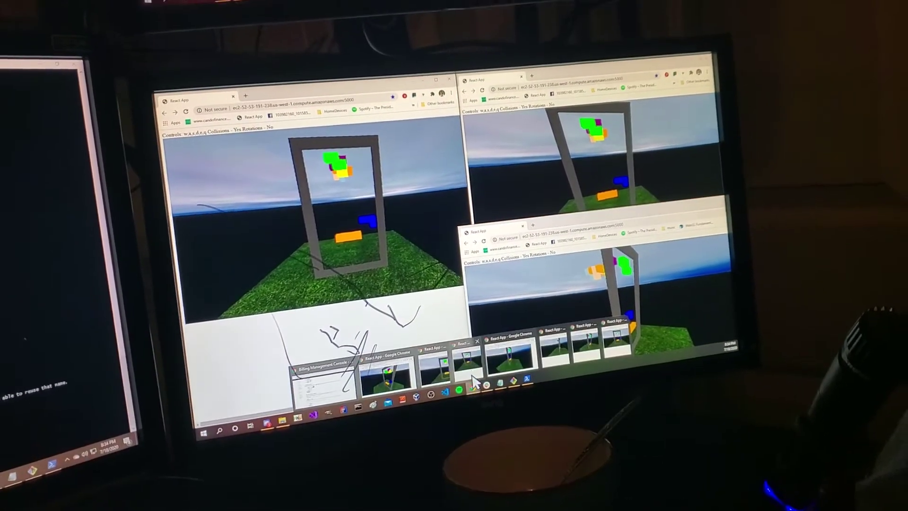
pyautogui.click(472, 373)
pyautogui.click(480, 398)
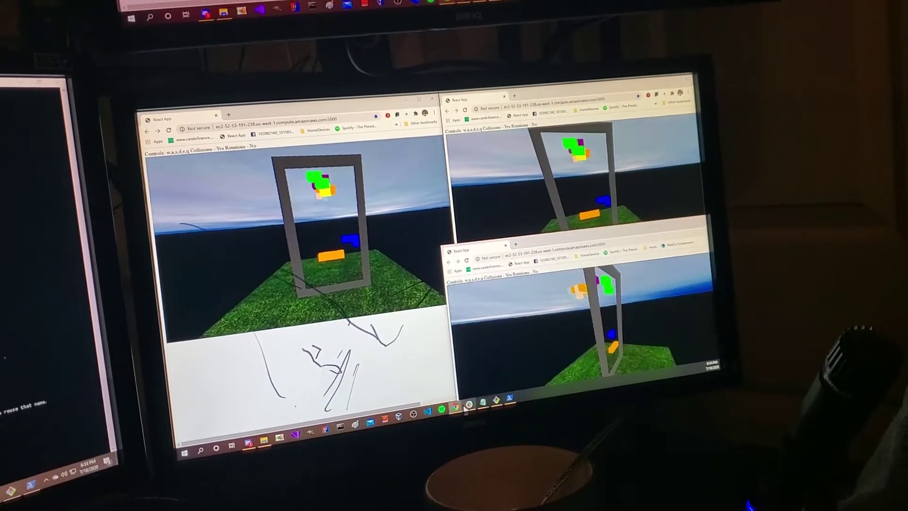